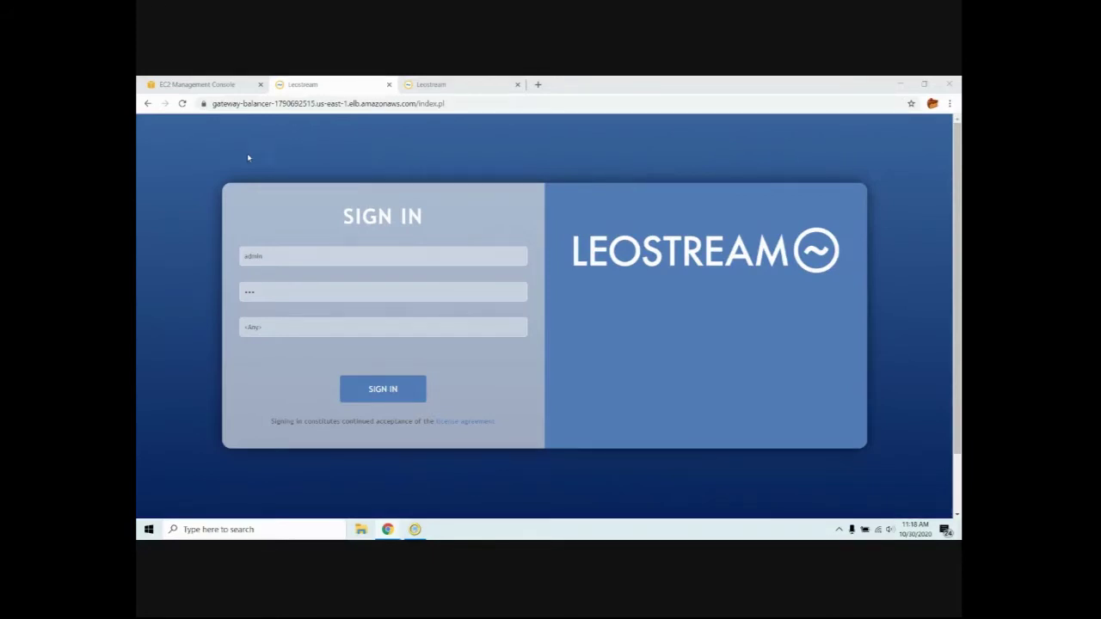
# Review the details of the Windows DCV Private and Linux DCV Private instances in the EC2 Management Console.
pyautogui.click(206, 85)
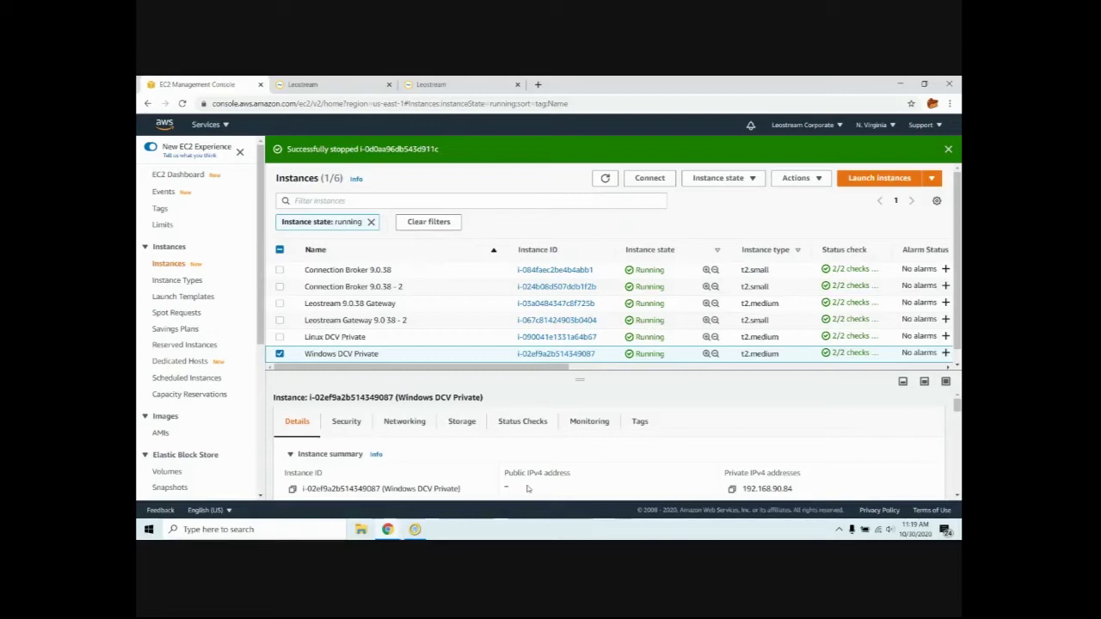
pyautogui.click(280, 353)
pyautogui.click(279, 337)
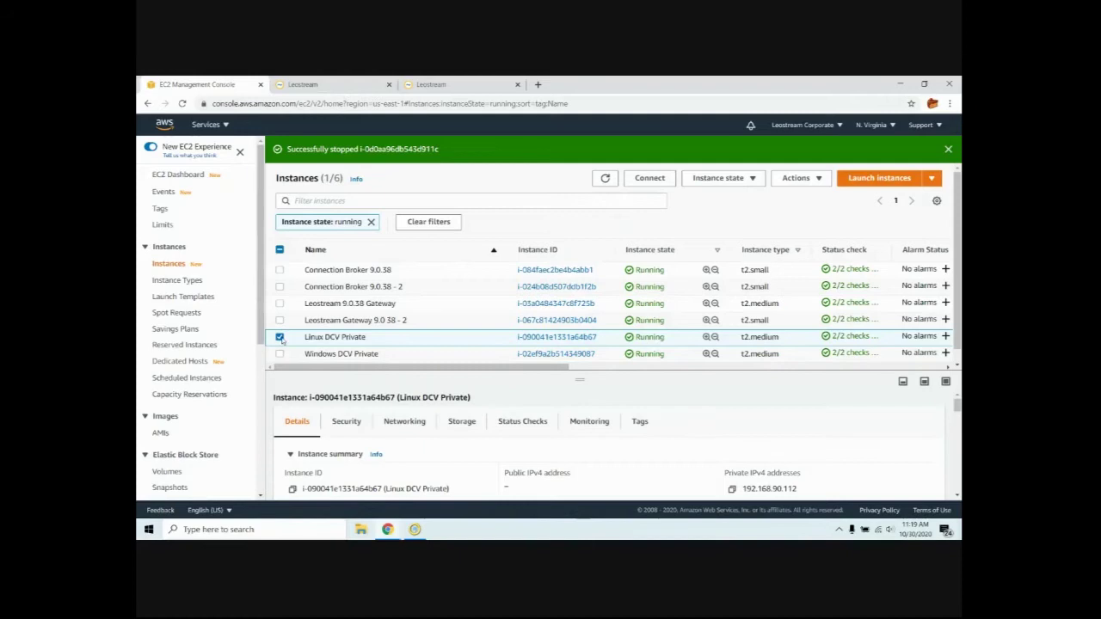
pyautogui.click(281, 338)
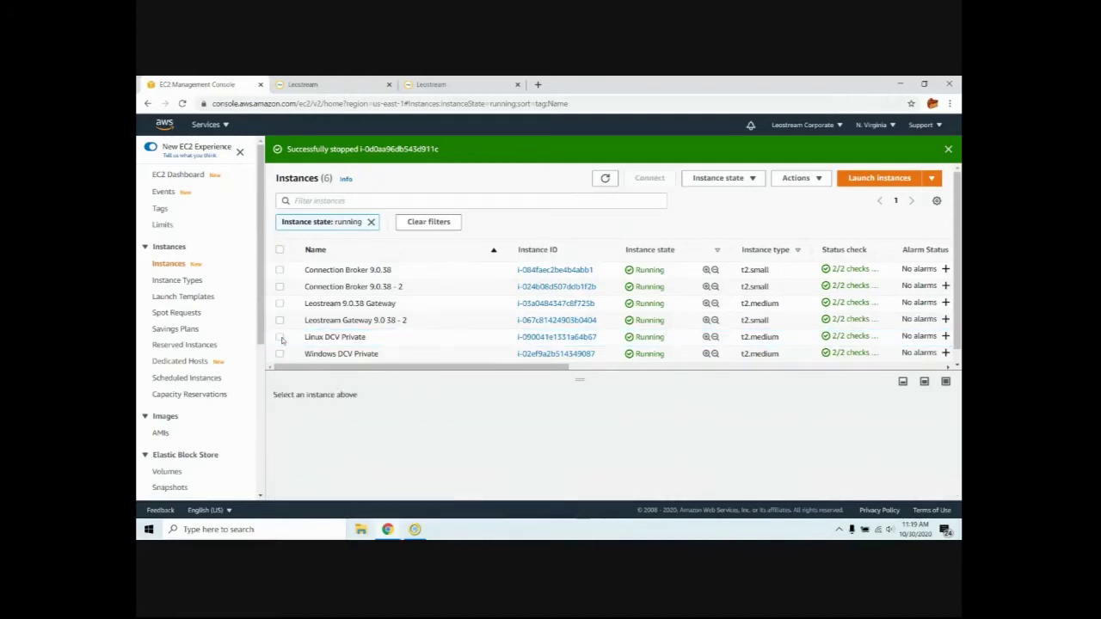
# Switch to the Leostream Connection Broker, sign in as admin with the prefilled credentials, and open the Centers list under Setup.
pyautogui.click(333, 86)
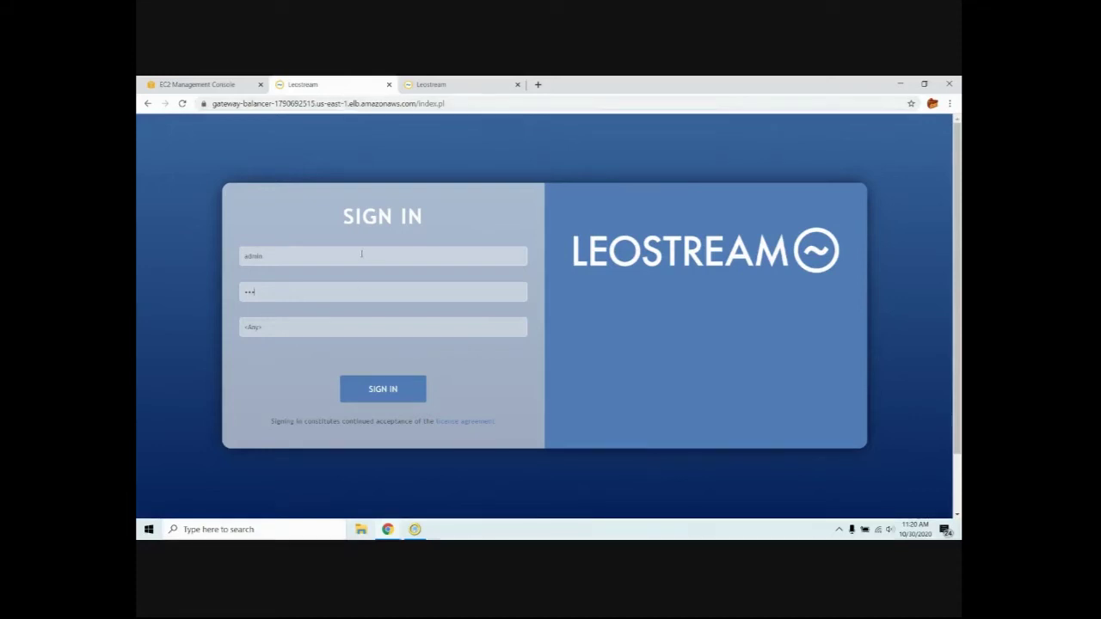
pyautogui.click(394, 392)
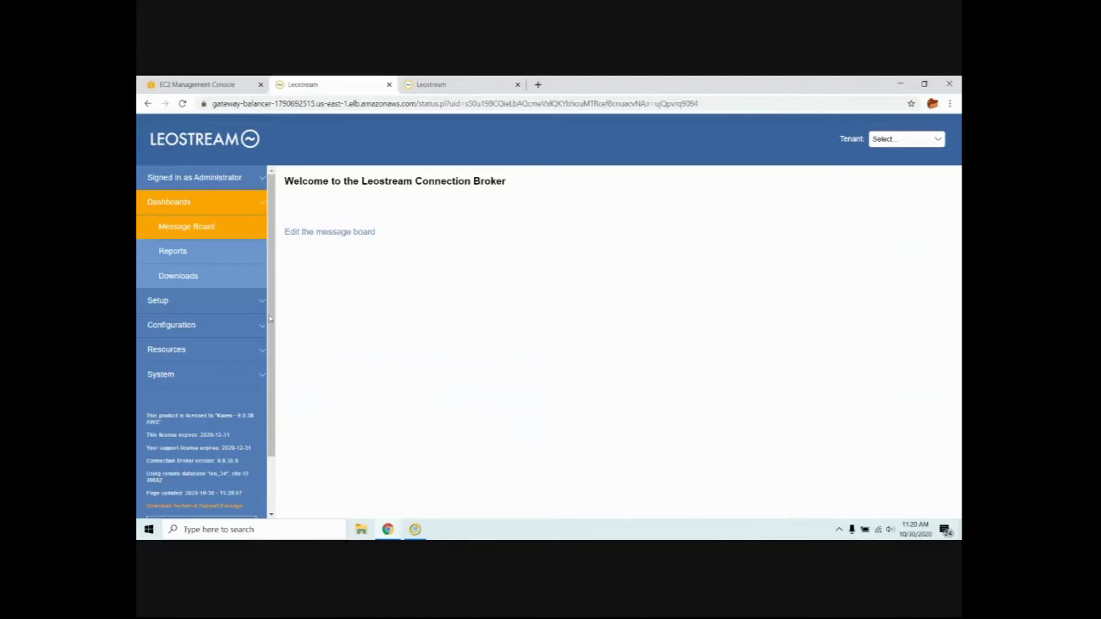
pyautogui.click(217, 299)
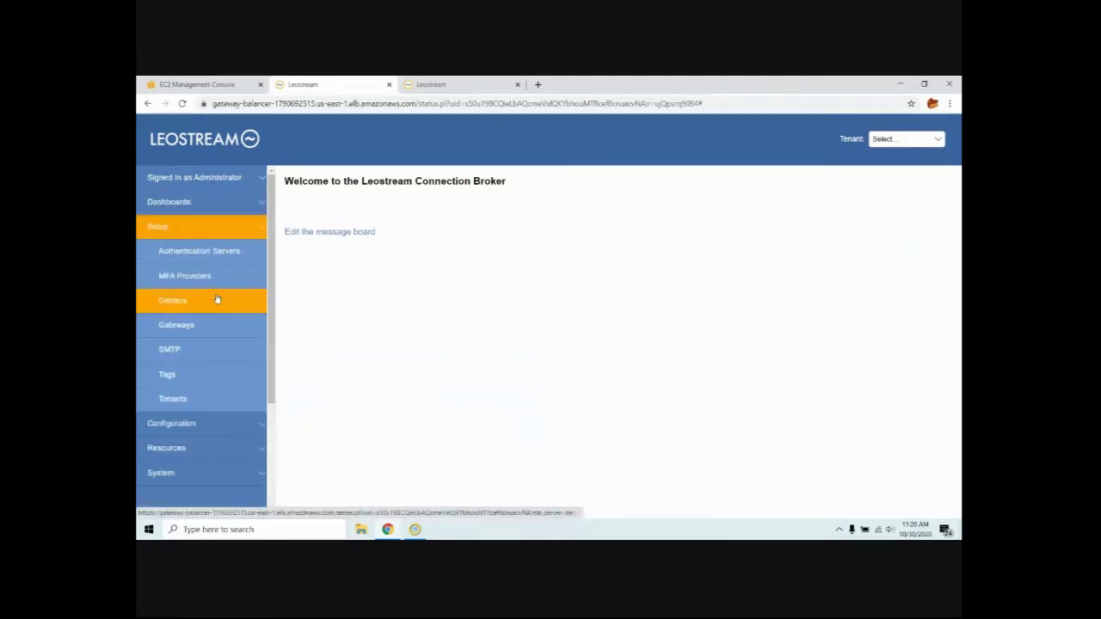
pyautogui.click(199, 297)
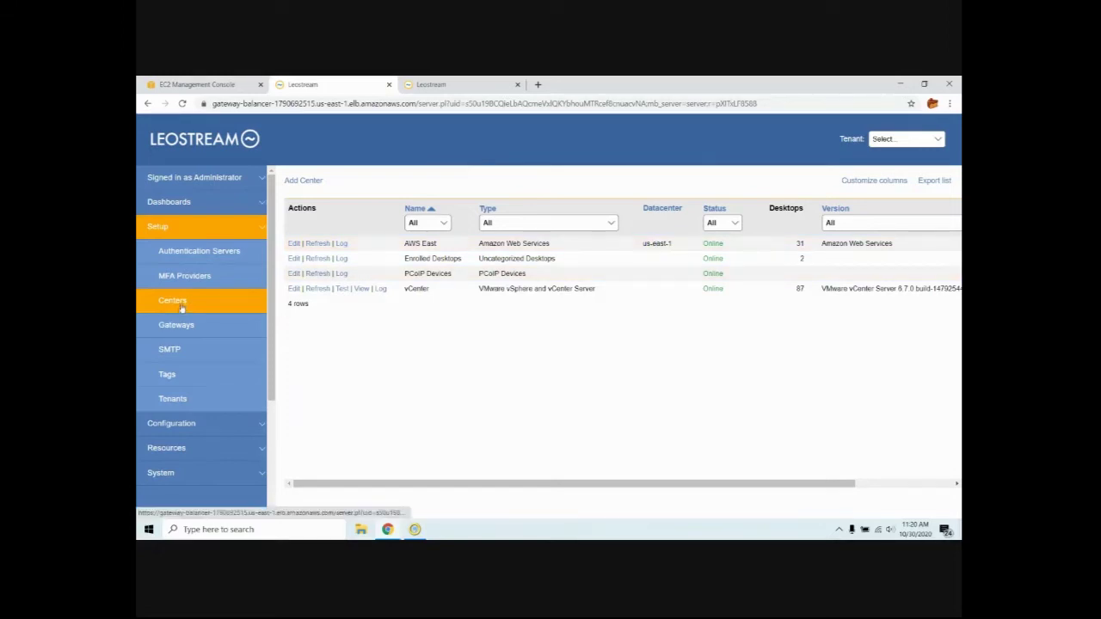
# Open the DCV protocol plan for editing from the Configuration section.
pyautogui.click(178, 424)
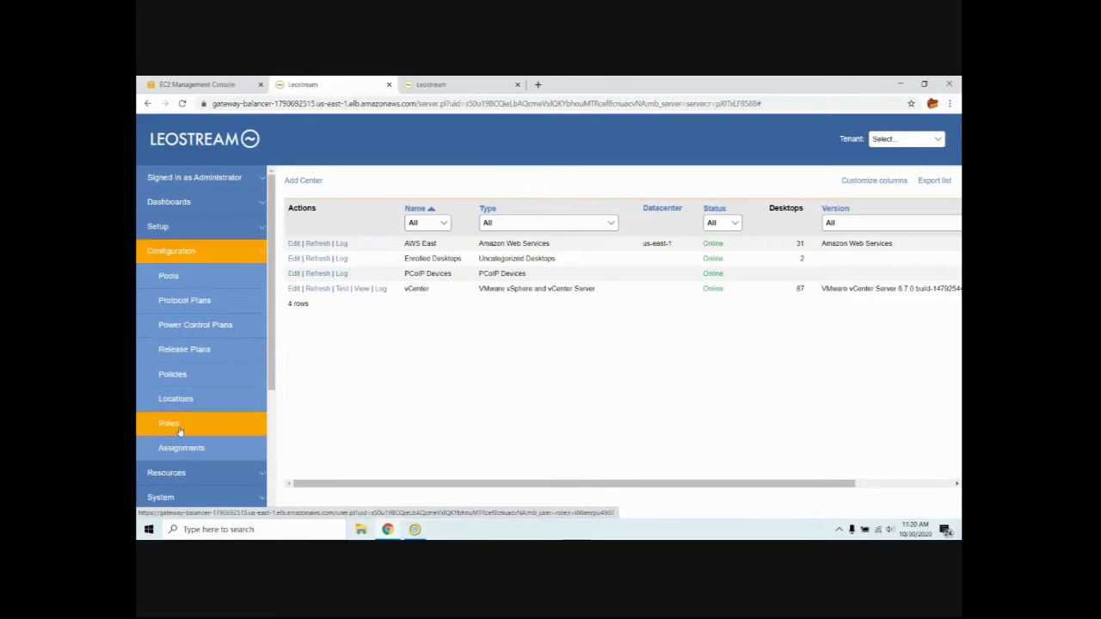
pyautogui.click(207, 304)
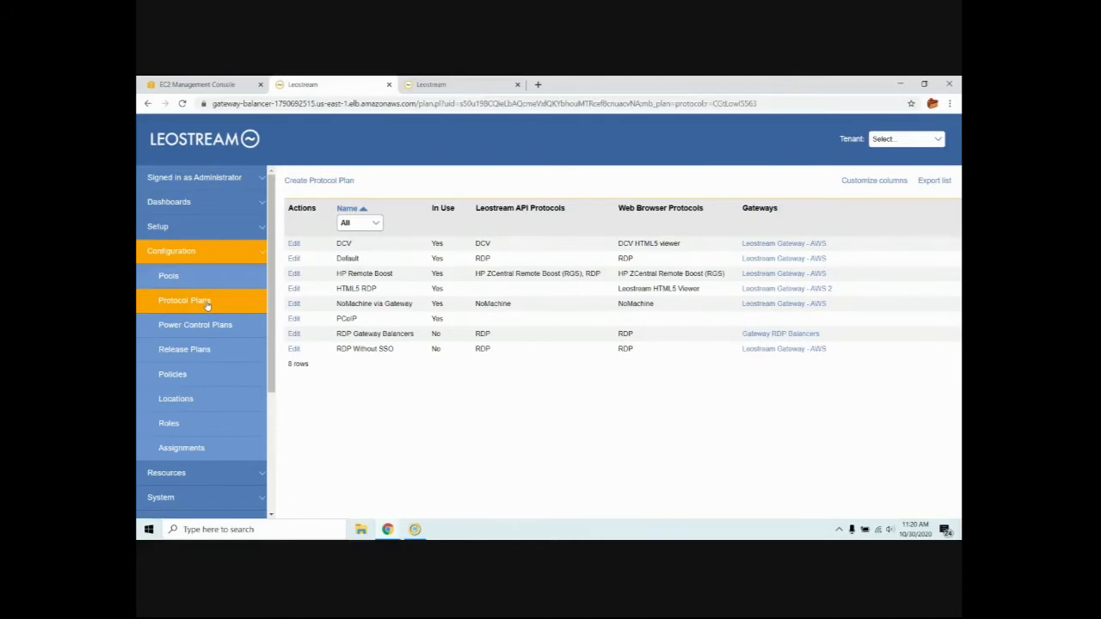
pyautogui.click(294, 244)
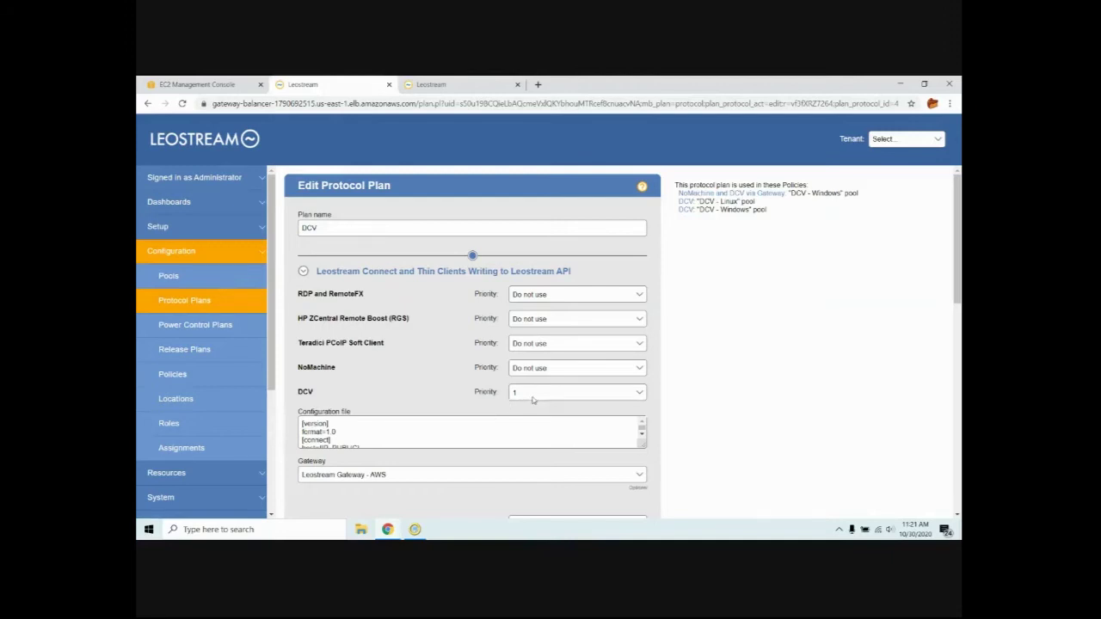
# Examine the DCV configuration file and gateway choices for Leostream Connect clients, and collapse that section.
pyautogui.scroll(-1, 547, 404)
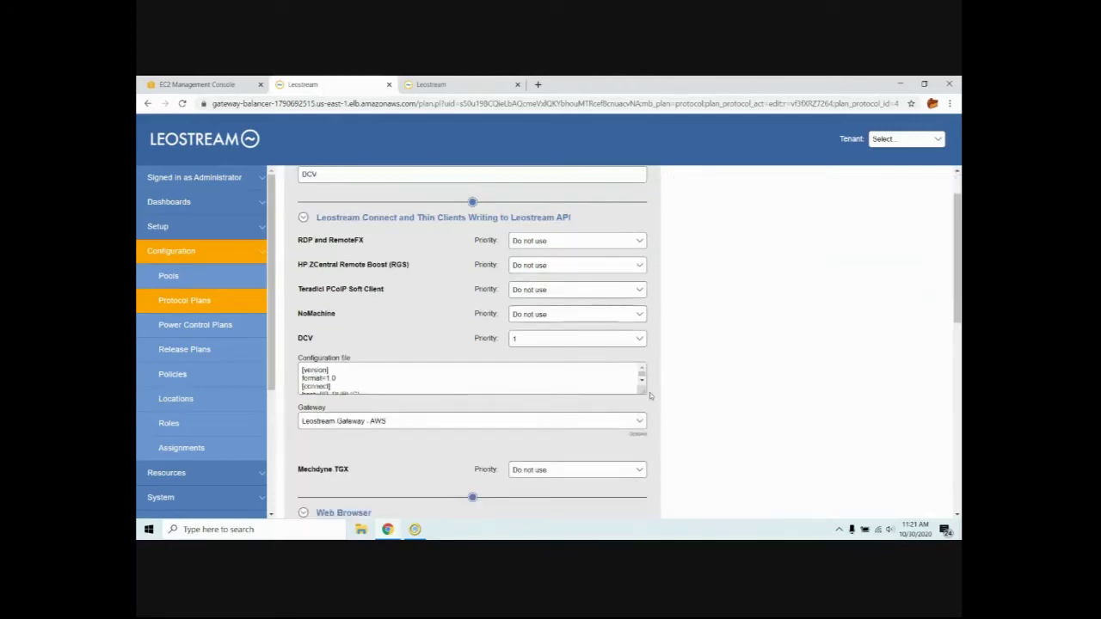
pyautogui.moveTo(644, 392); pyautogui.dragTo(666, 425)
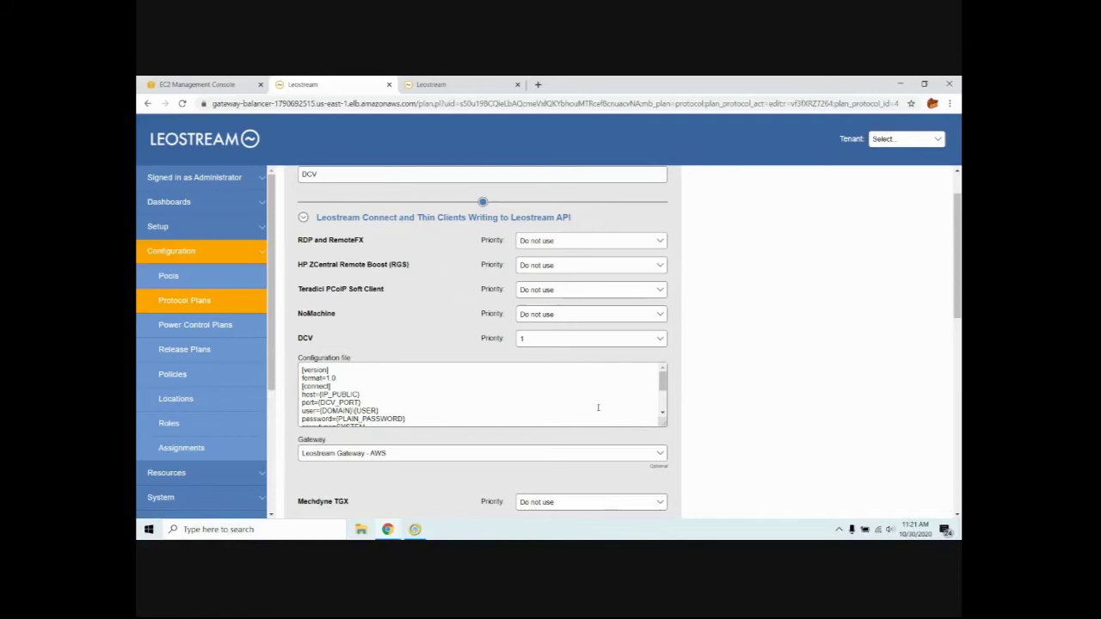
pyautogui.scroll(-2, 598, 407)
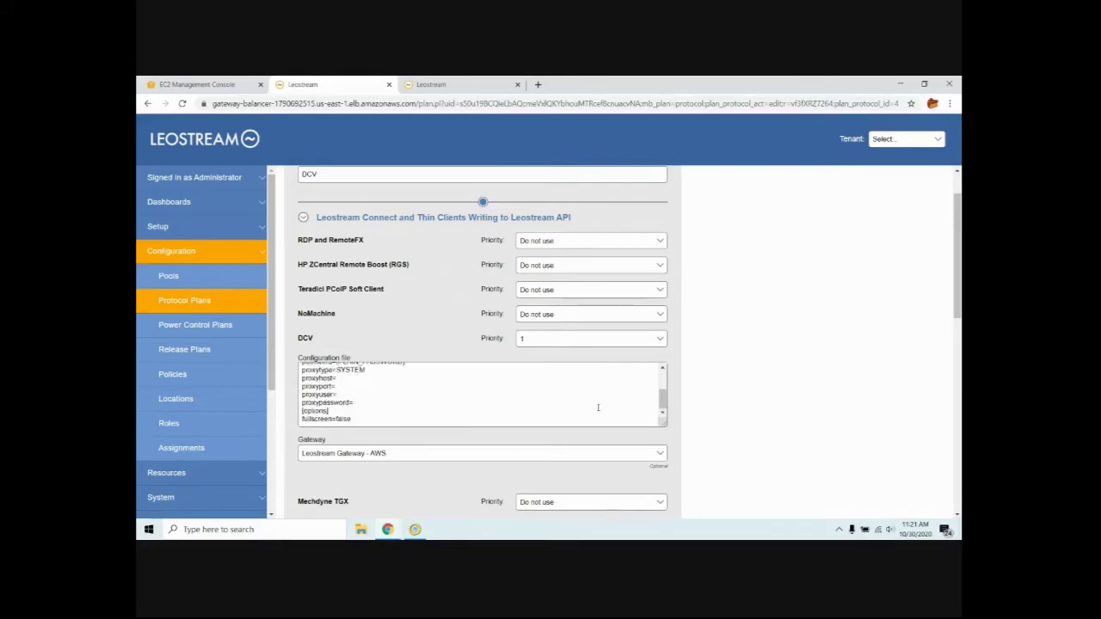
pyautogui.scroll(3, 498, 398)
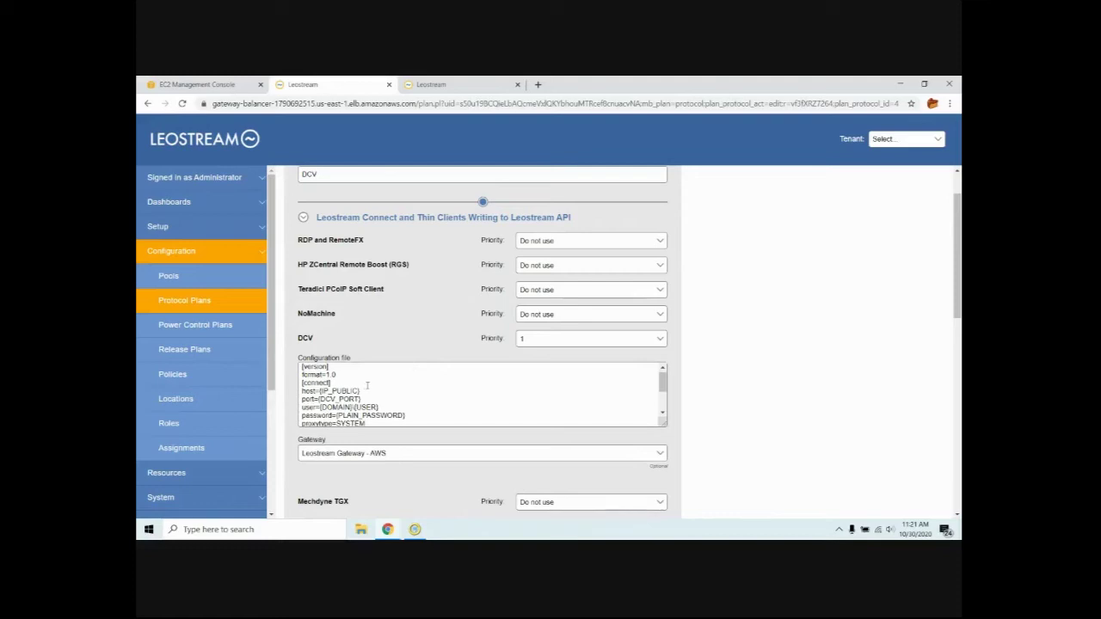
pyautogui.click(401, 454)
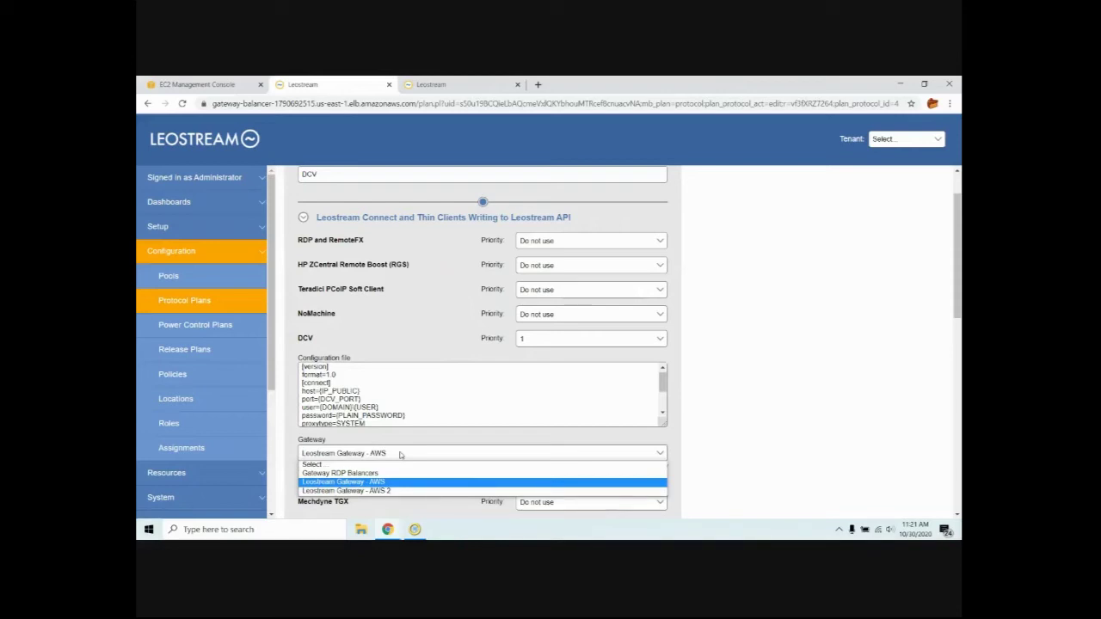
pyautogui.click(686, 441)
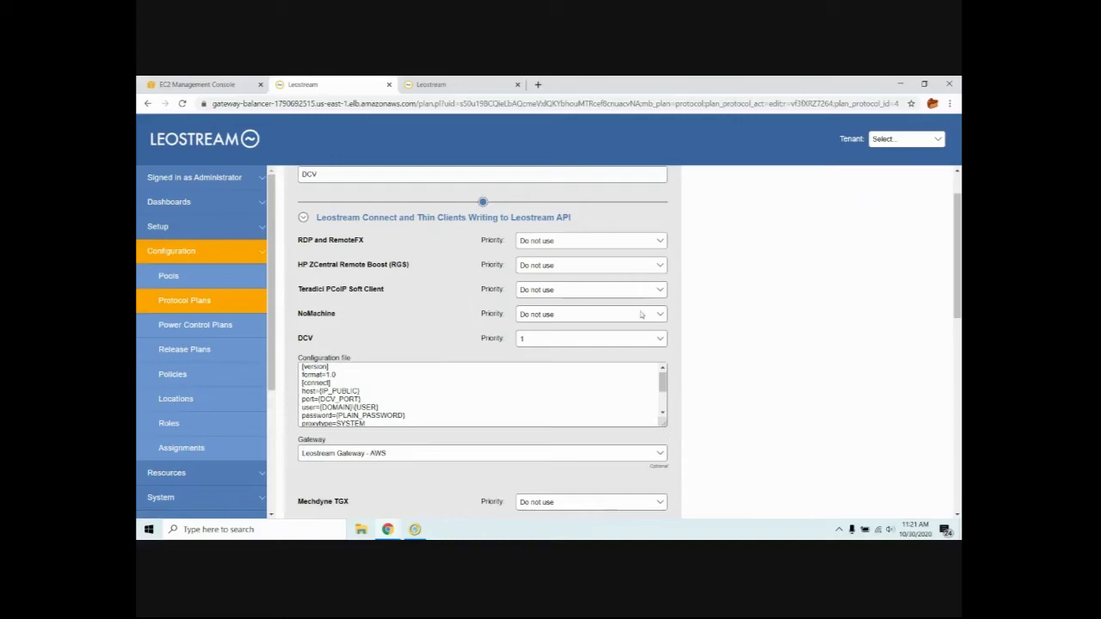
pyautogui.click(302, 218)
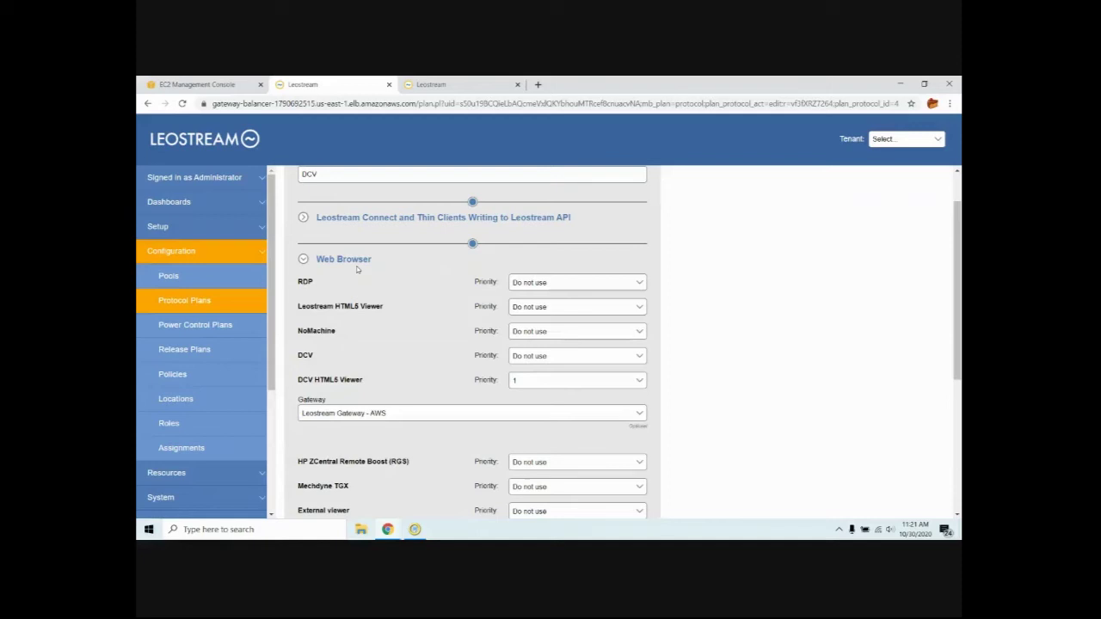
# Set the Web Browser DCV priority to 1, inspect its gateway choices, and return the priority to Do not use.
pyautogui.click(529, 356)
pyautogui.click(521, 379)
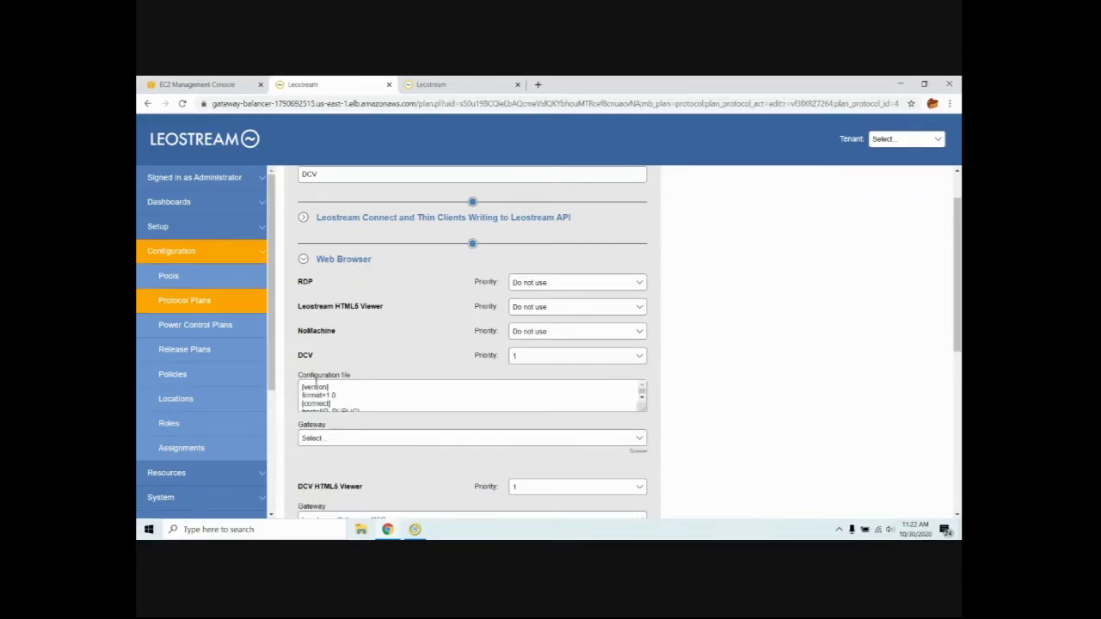
pyautogui.click(324, 440)
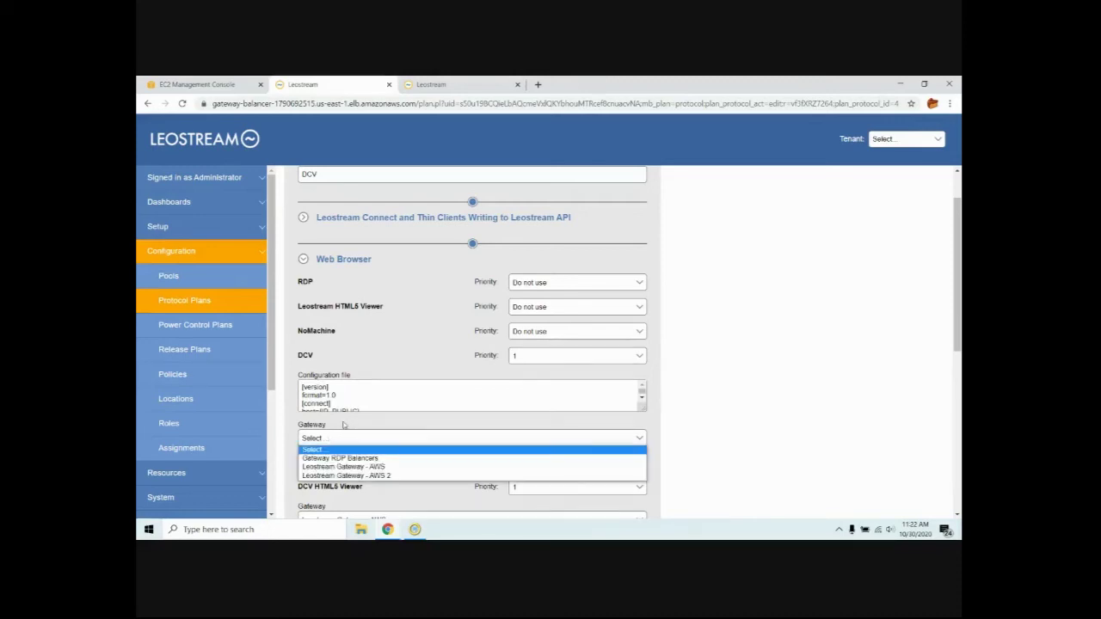
pyautogui.click(344, 425)
pyautogui.click(548, 359)
pyautogui.click(531, 371)
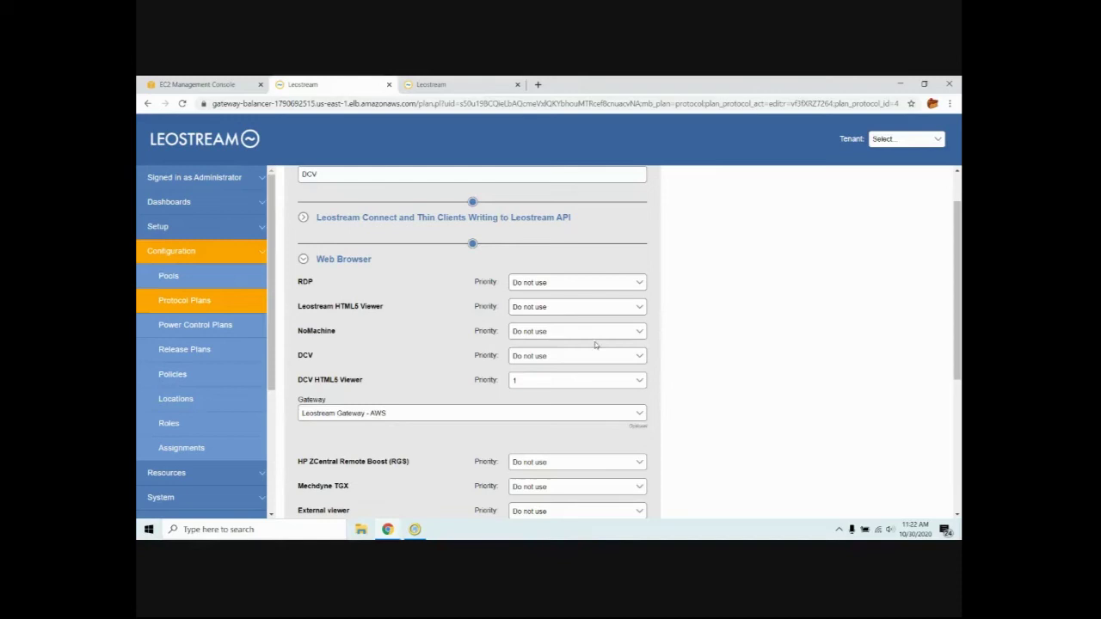
# Sign in to the Leostream user portal with the prefilled credentials and connect to the Linux DCV Private desktop.
pyautogui.click(443, 85)
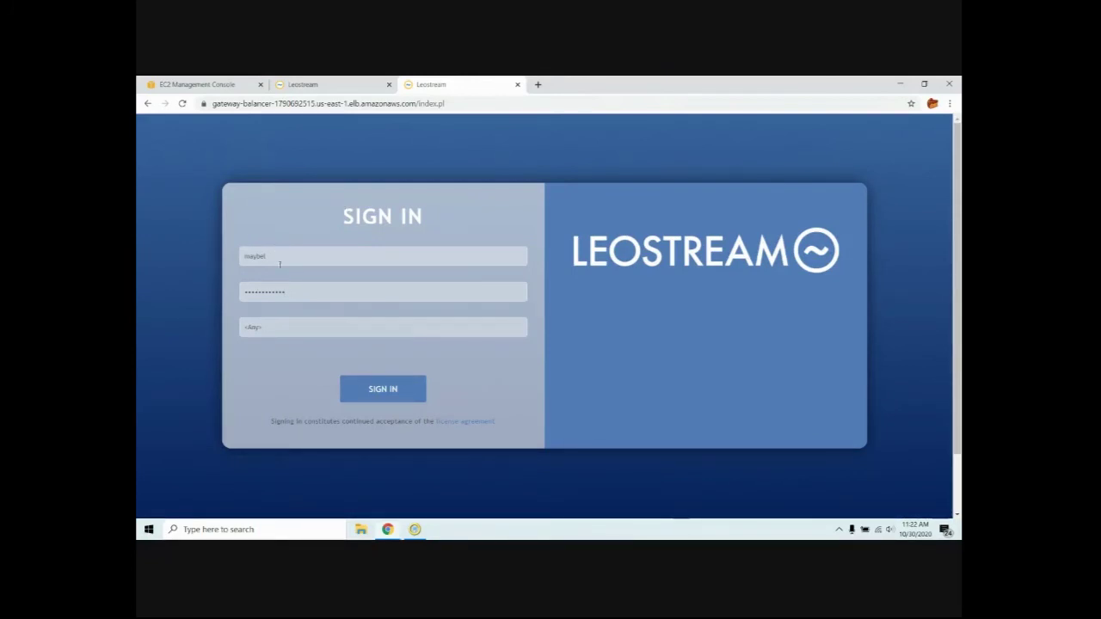
pyautogui.click(391, 391)
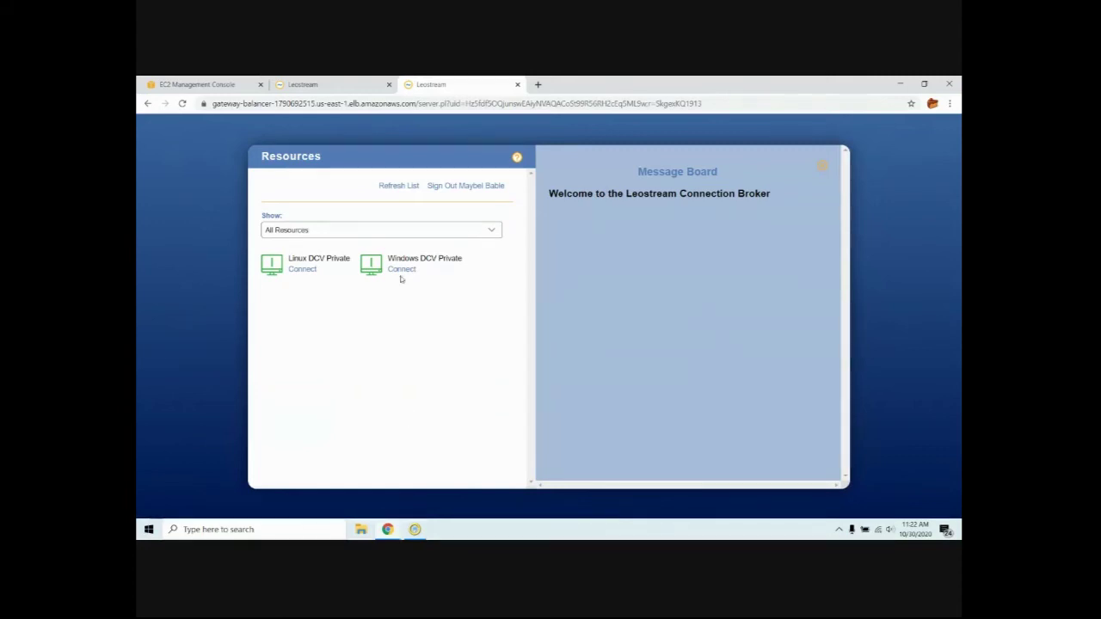
pyautogui.click(303, 269)
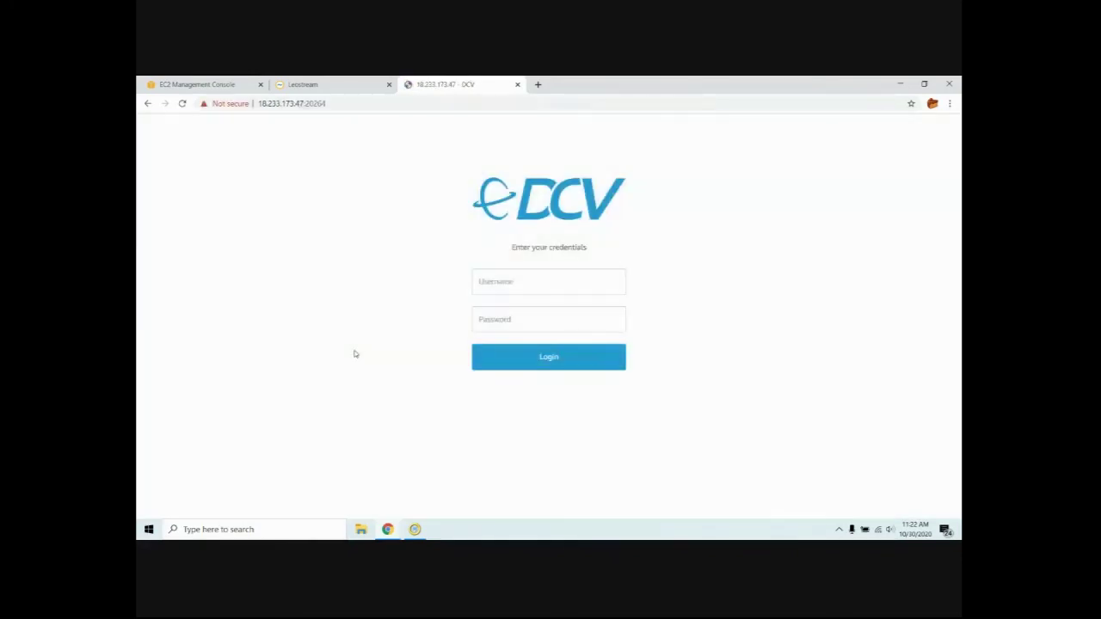
# Log in to the Linux DCV session in the browser with the user's username and account password.
pyautogui.click(574, 287)
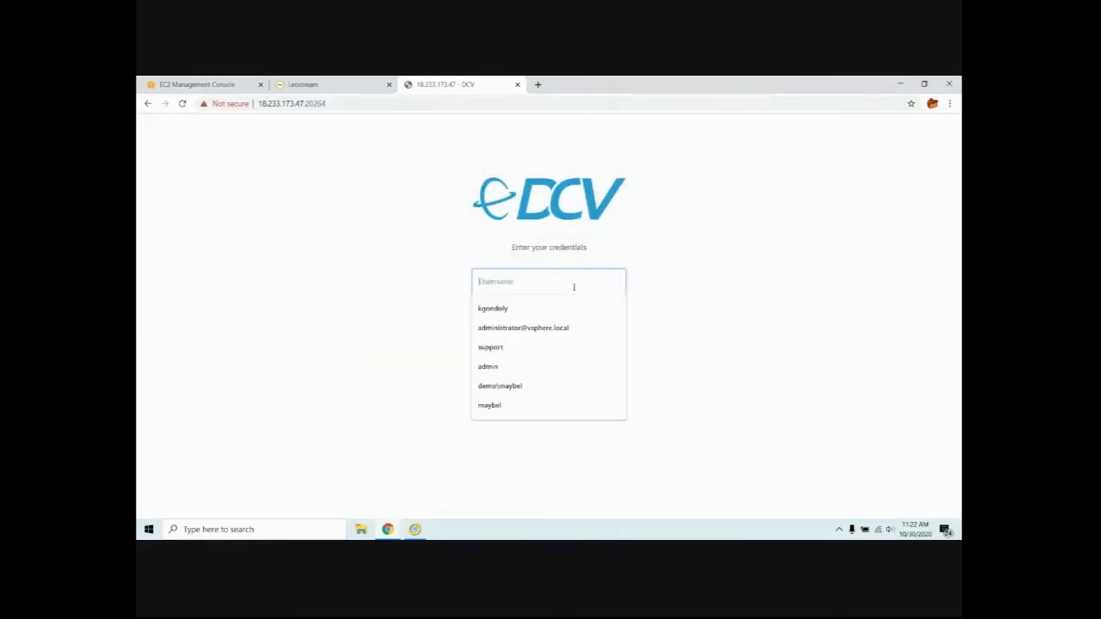
pyautogui.write('maybel')
pyautogui.press('Tab')
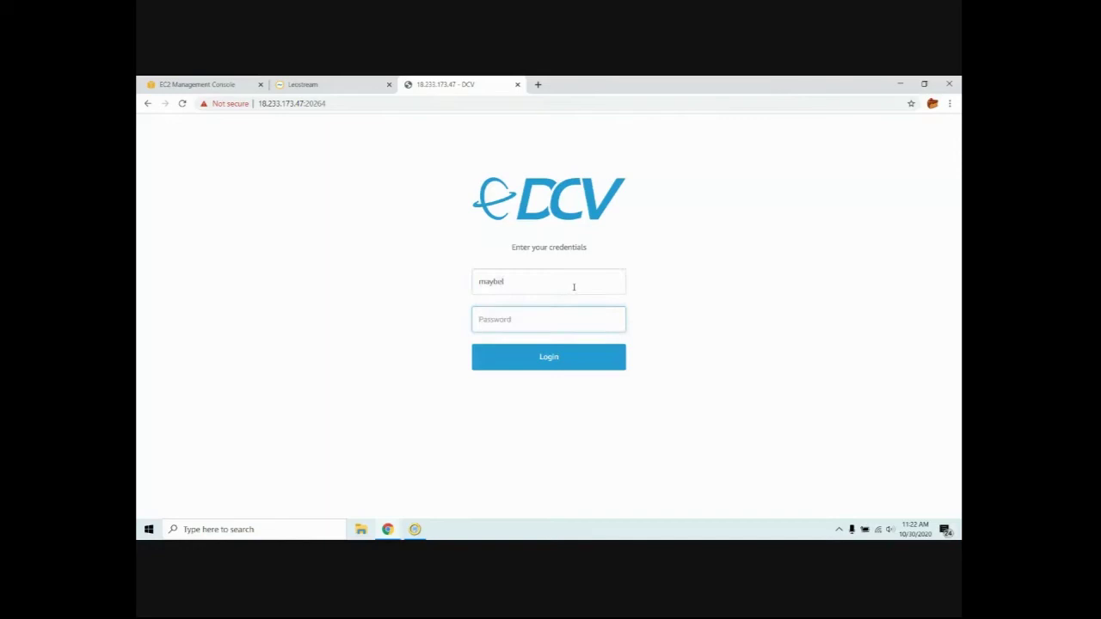
pyautogui.write('*********')
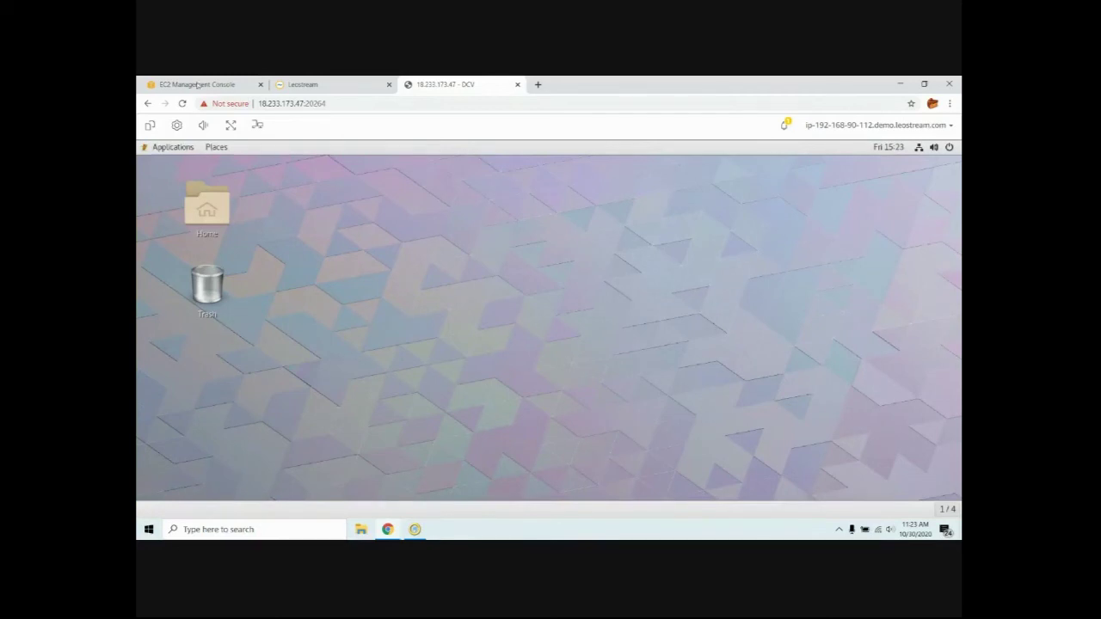
# Open the Connection Broker system log and examine the entries and full descriptions for the Linux desktop connection.
pyautogui.click(300, 84)
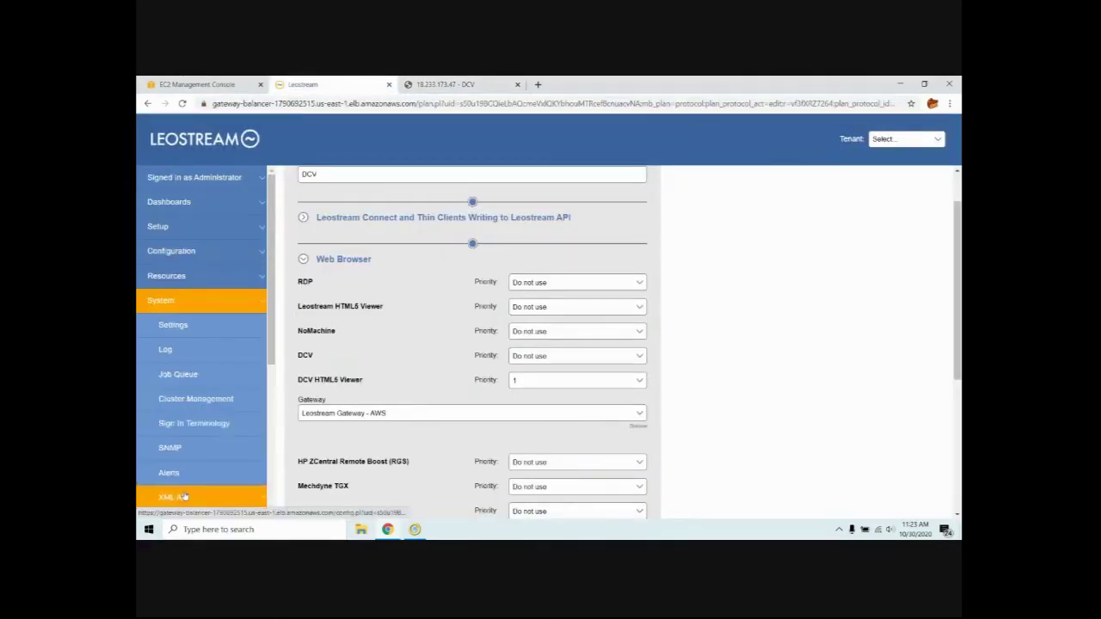
pyautogui.click(178, 351)
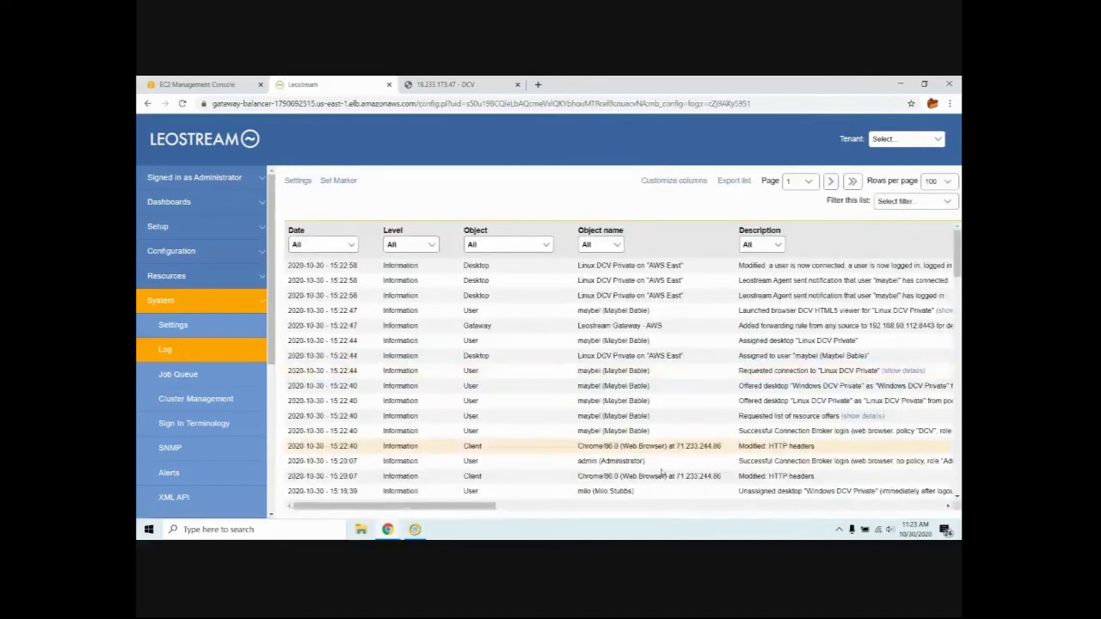
pyautogui.moveTo(486, 509); pyautogui.dragTo(549, 511)
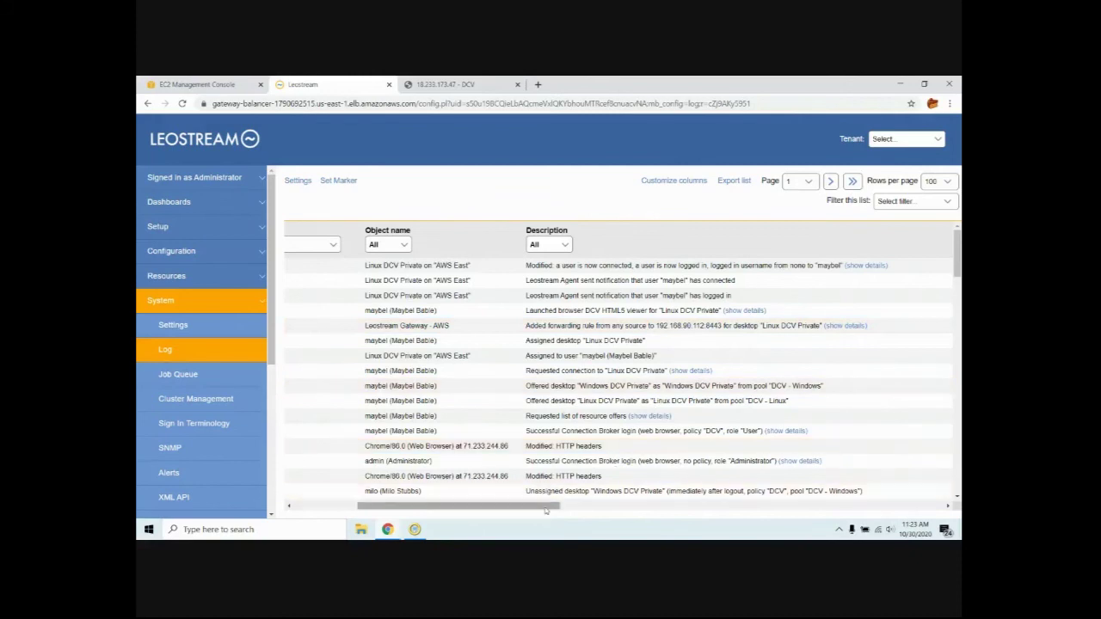
pyautogui.moveTo(545, 511); pyautogui.dragTo(468, 512)
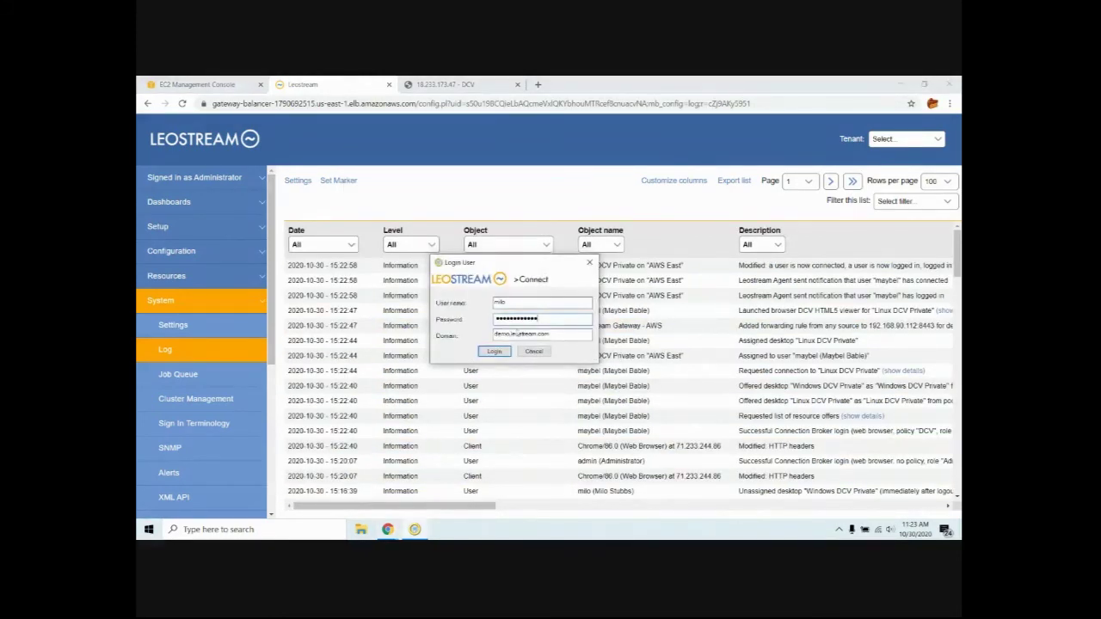
# Log in through Leostream Connect with the filled-in credentials to launch the Windows DCV Private desktop, and reload the Connection Broker log.
pyautogui.click(493, 352)
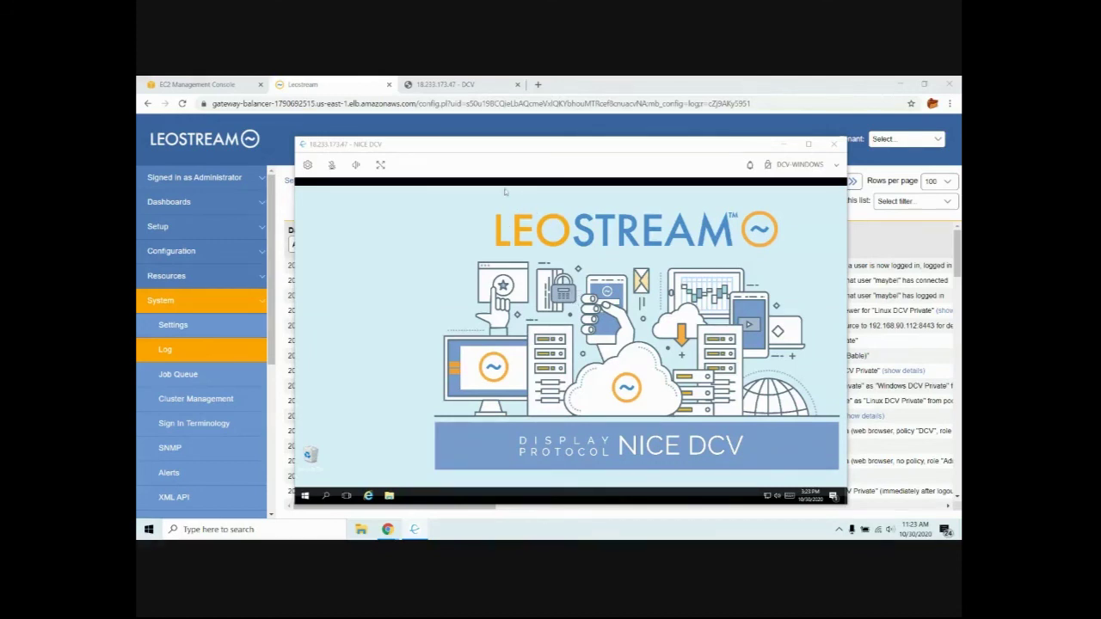
pyautogui.click(161, 351)
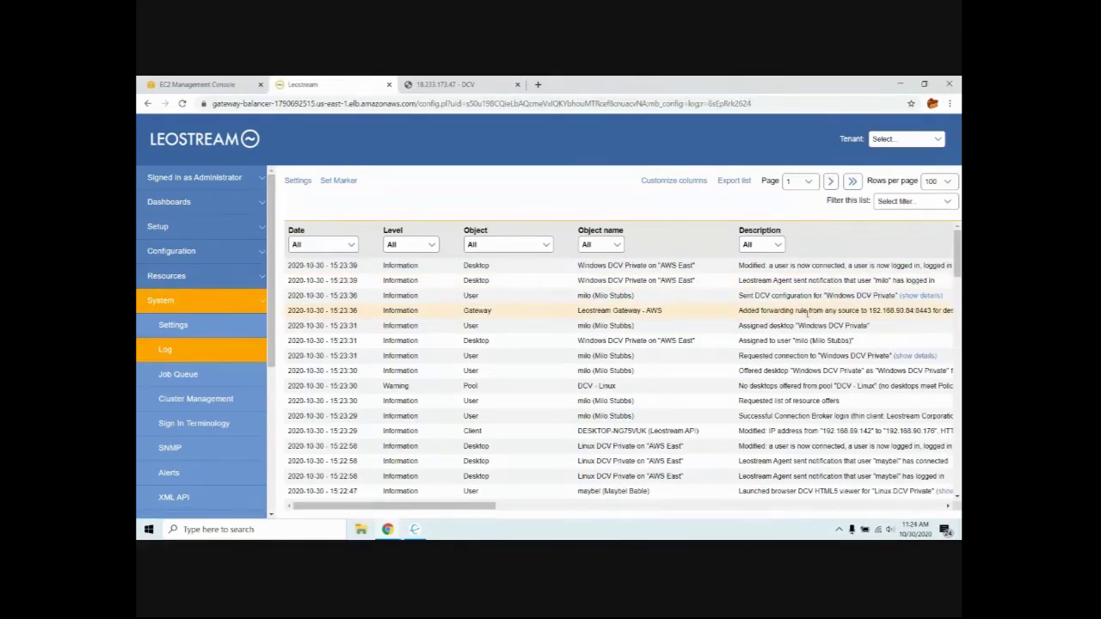
# Sign out of the remote Windows desktop from its account options and close the NICE DCV client window.
pyautogui.click(414, 530)
pyautogui.click(305, 495)
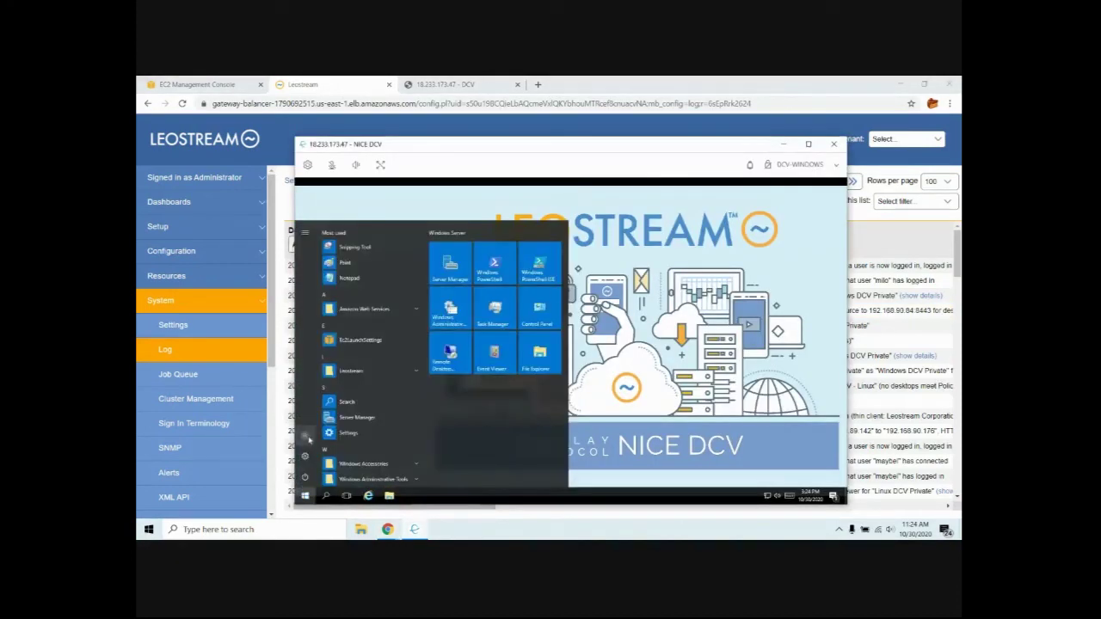
pyautogui.click(306, 437)
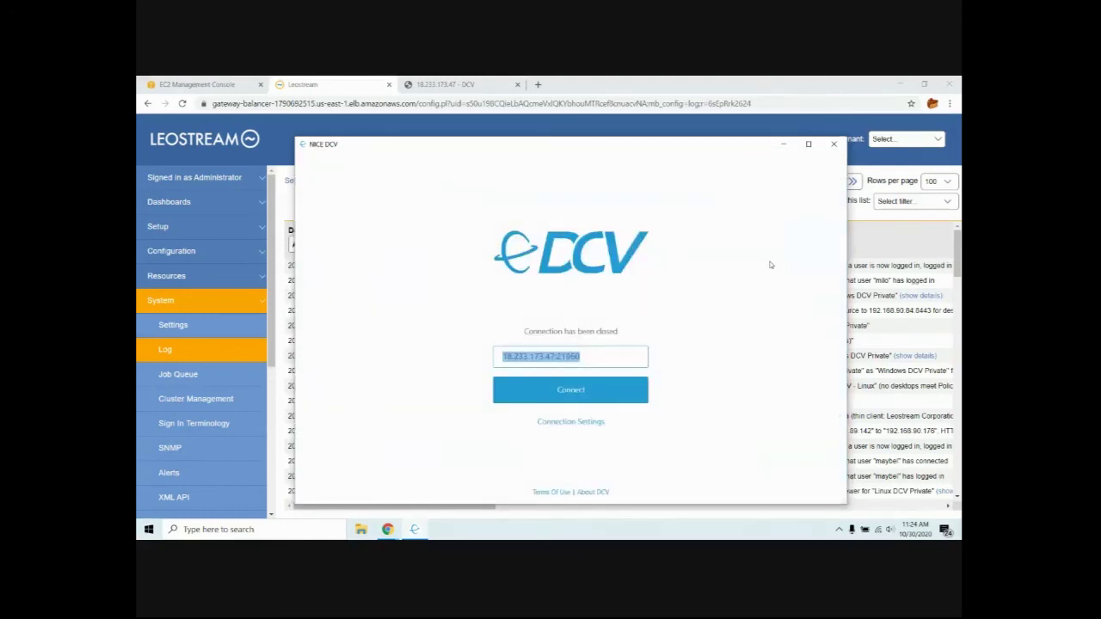
pyautogui.click(838, 145)
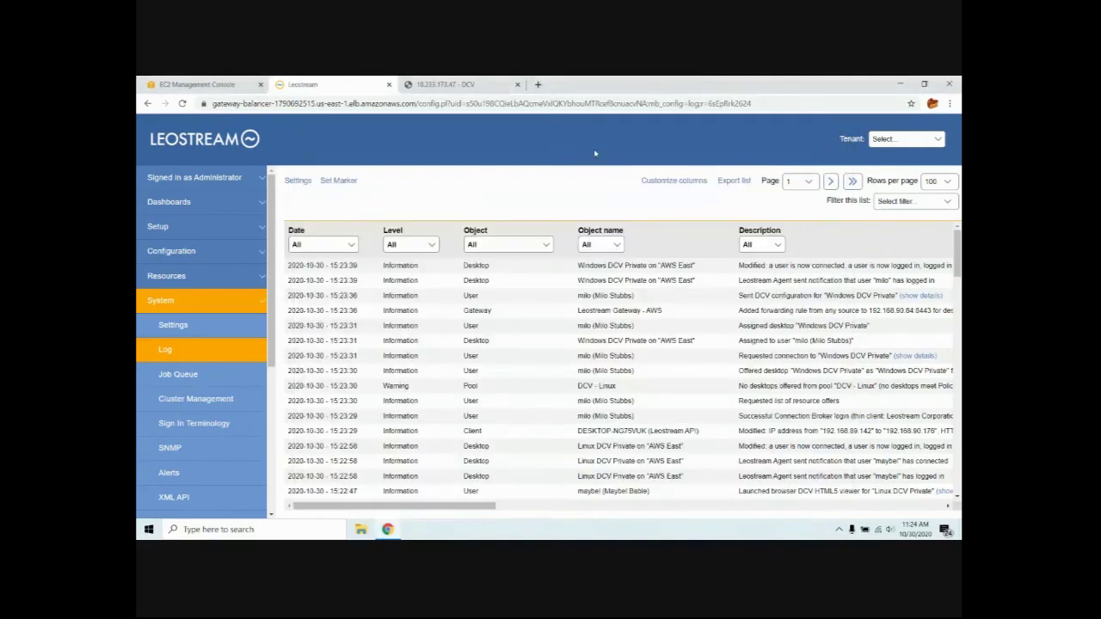